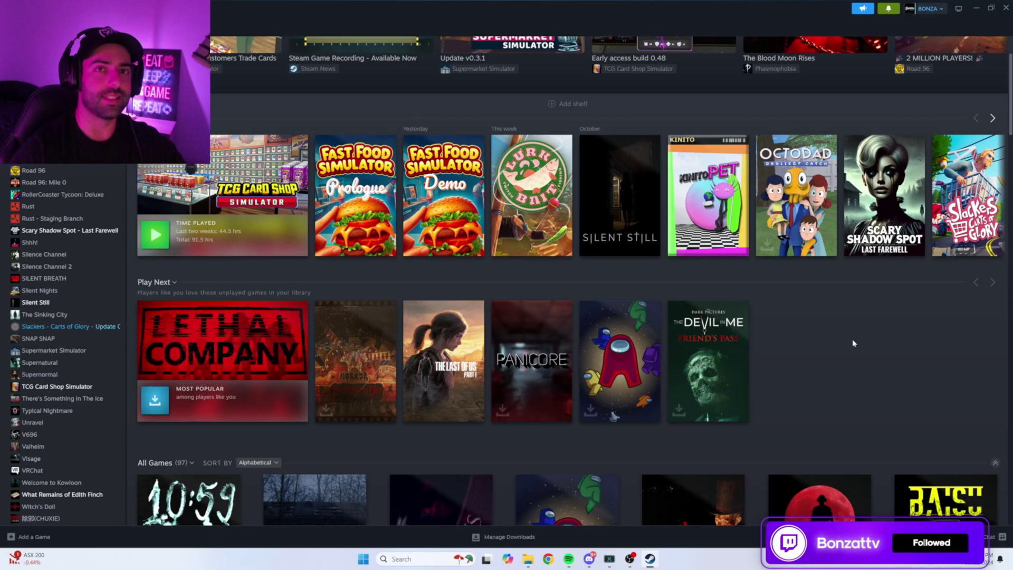
Search Google for nexus mods, then search the Nexus Mods site for 'tcg bepinex'
left_click(549, 559)
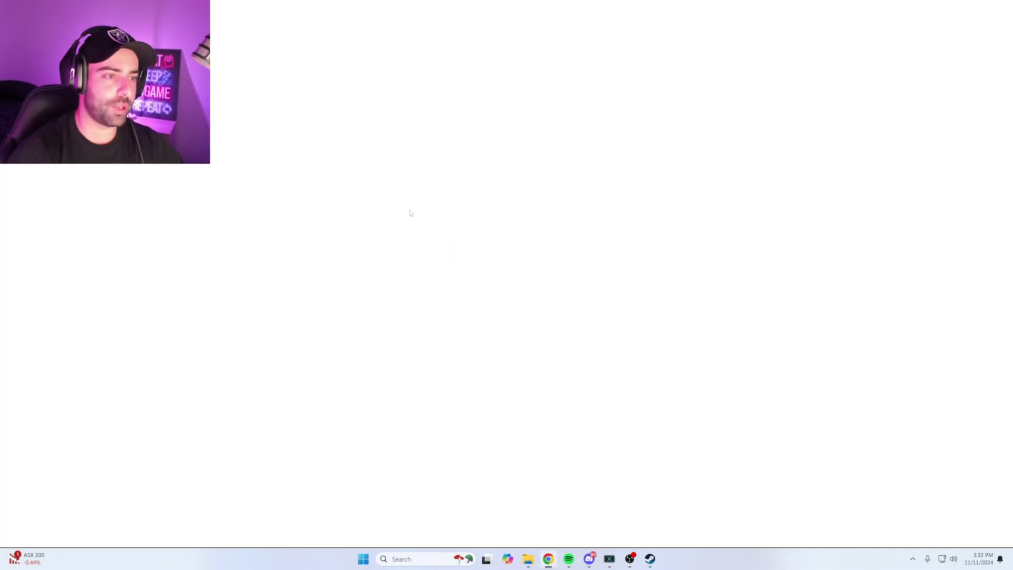
type("nexu")
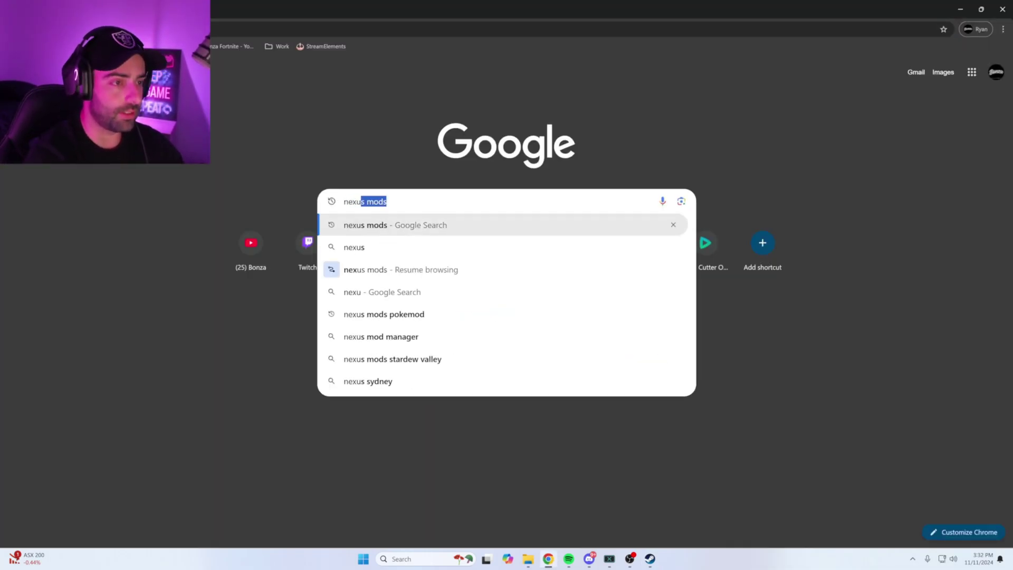
key("Return")
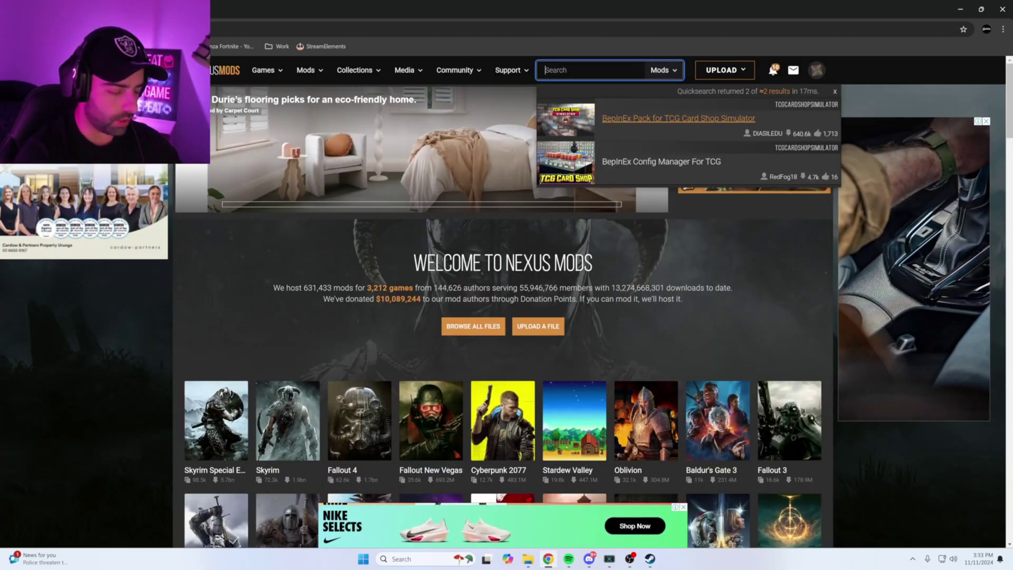
type("tcg bepinex")
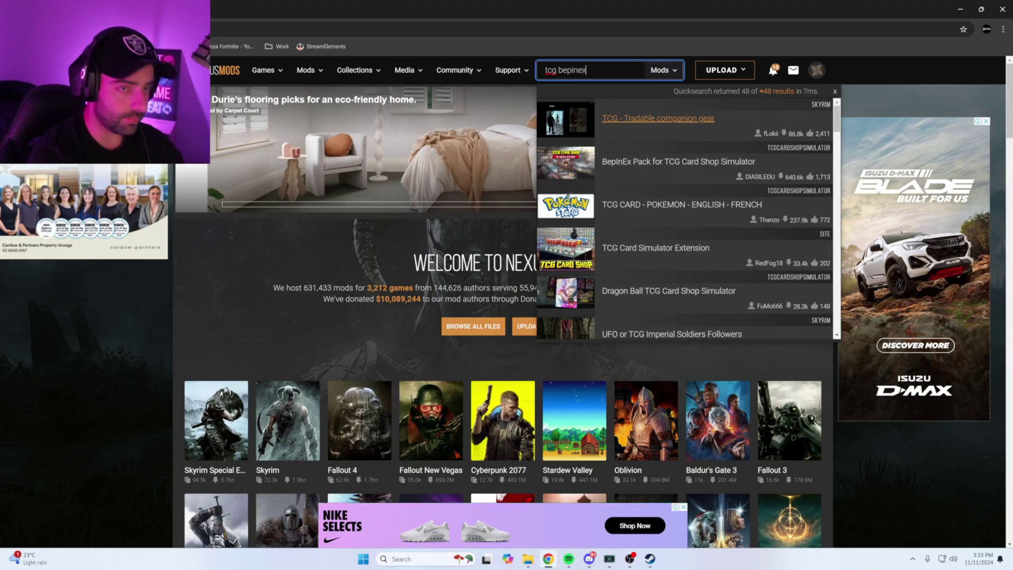
Open the BepInEx Pack page and start the free slow download of its main file
left_click(625, 120)
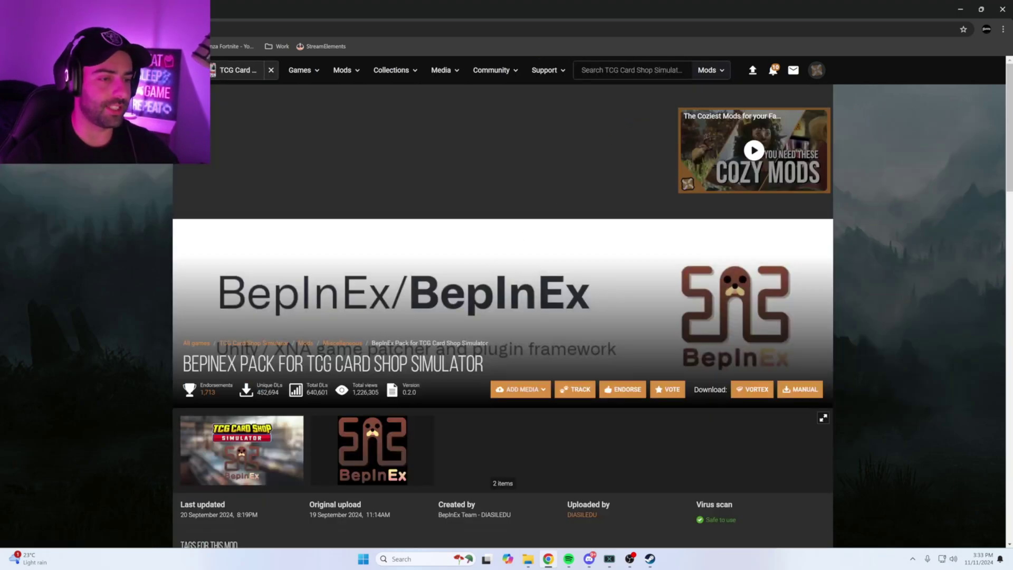
scroll(348, 301, "down", 5)
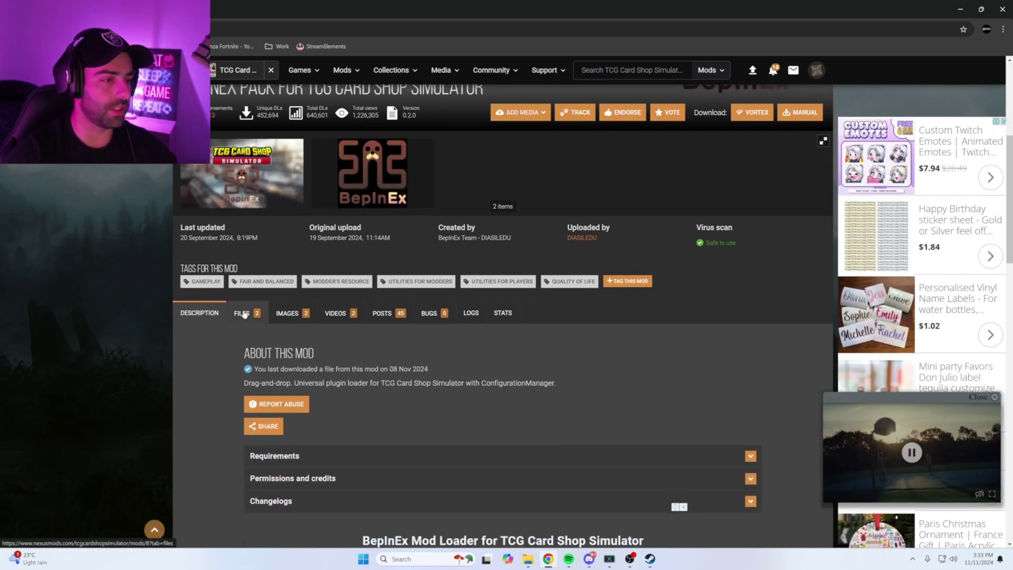
left_click(245, 314)
scroll(317, 338, "down", 3)
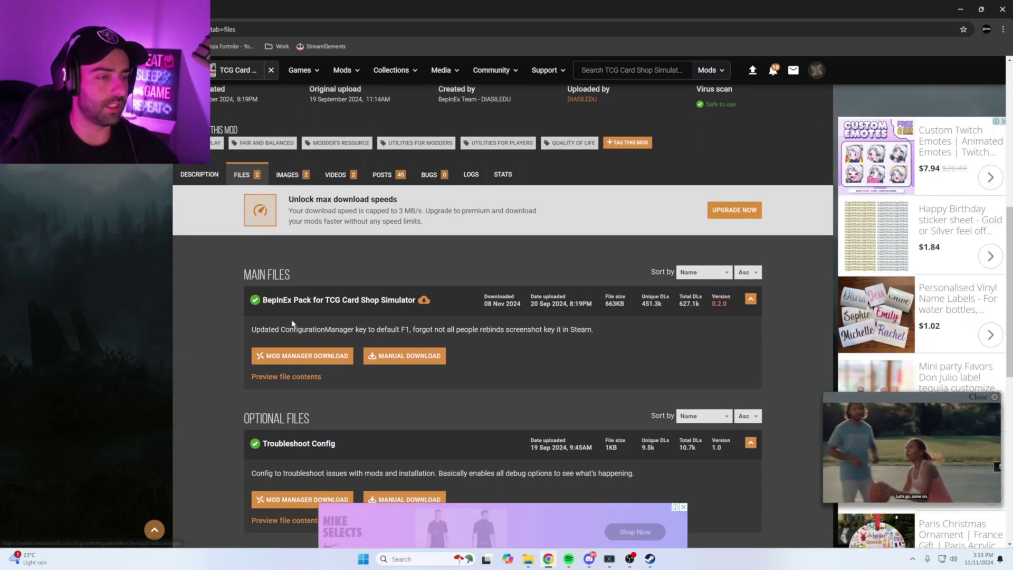
left_click(397, 356)
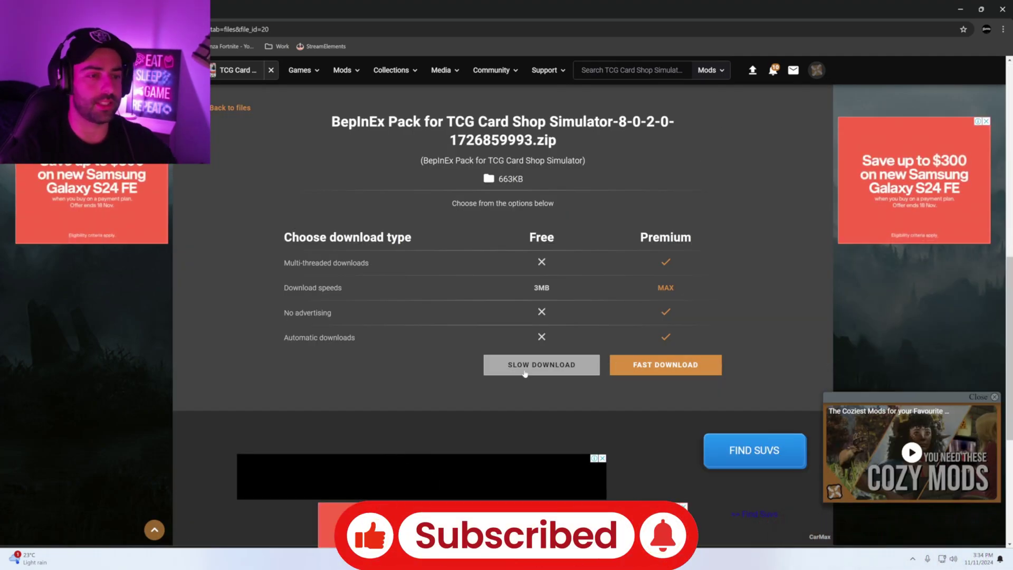
left_click(525, 374)
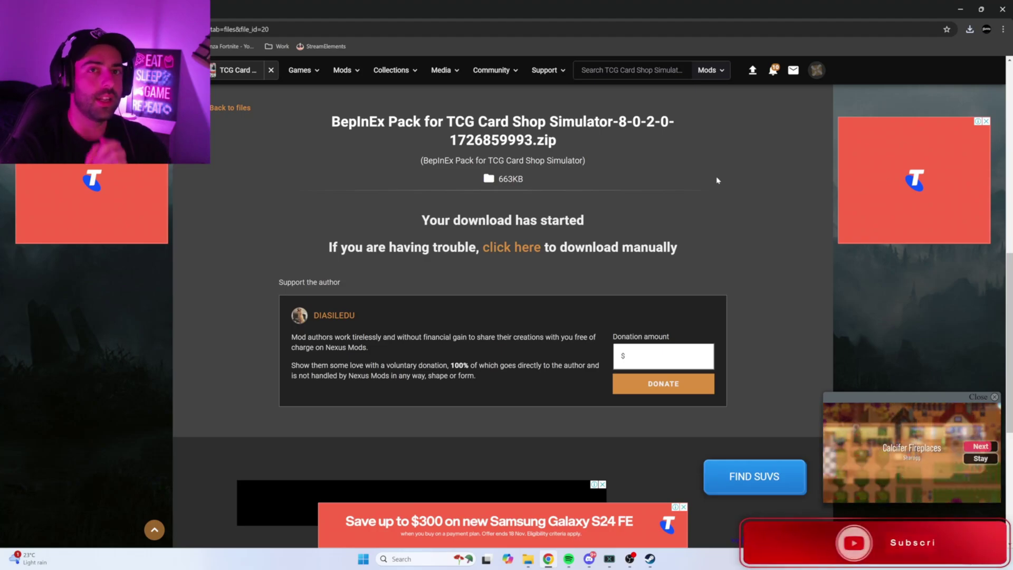
Search Nexus Mods for 'fast pack opening' and open the Fast Pack Opening mod page
left_click(624, 73)
type("fas")
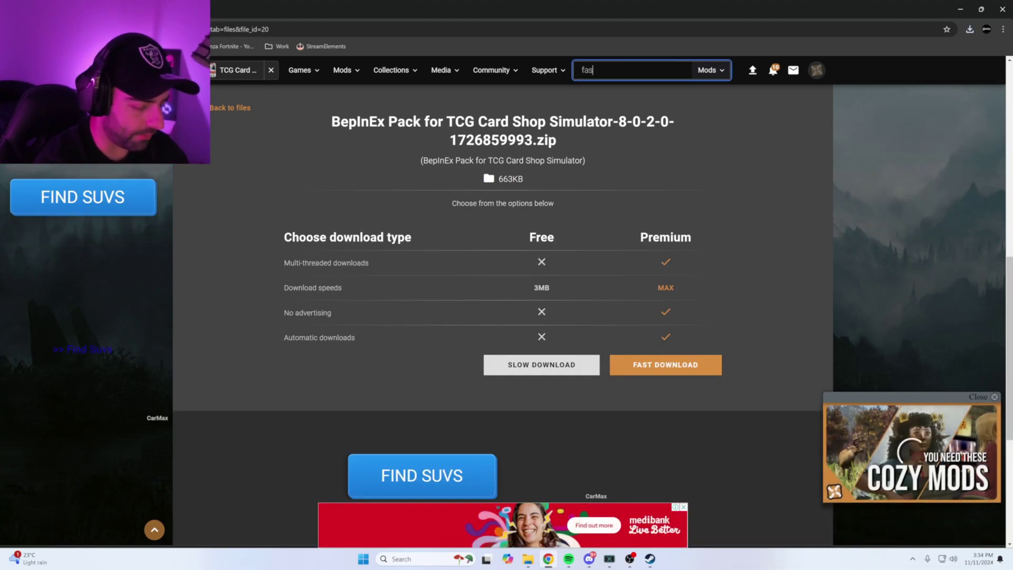
type("t pack ope")
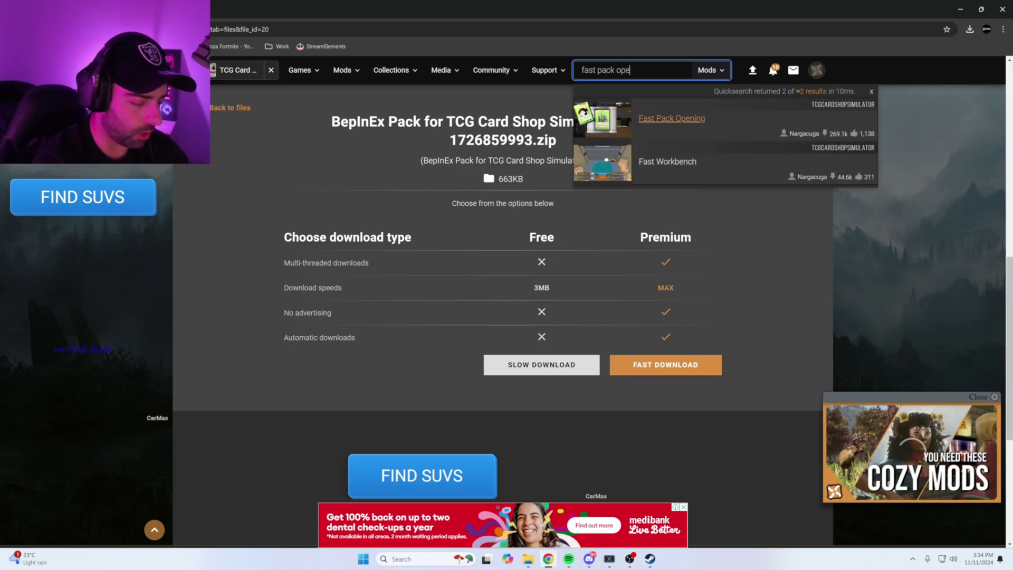
type("ning")
key("Return")
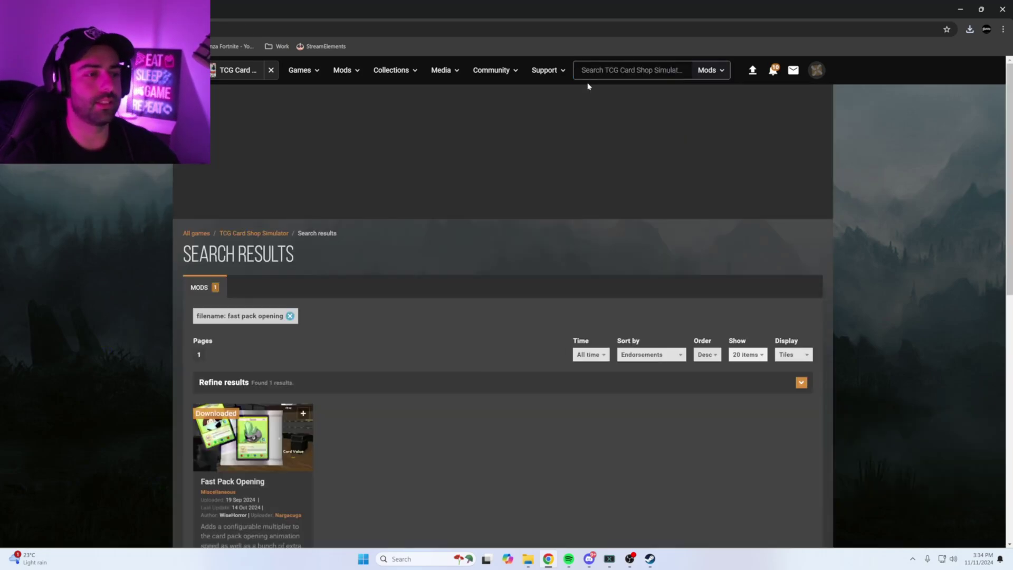
scroll(366, 317, "down", 4)
left_click(243, 270)
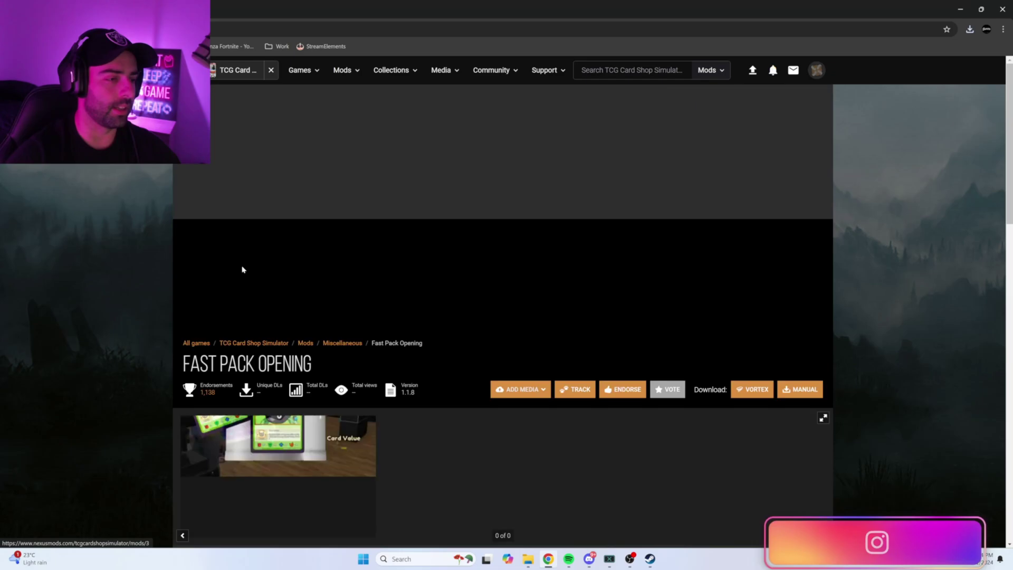
Start the free slow download of the main Fast Pack Opening file, past the required-files notice
scroll(256, 317, "down", 3)
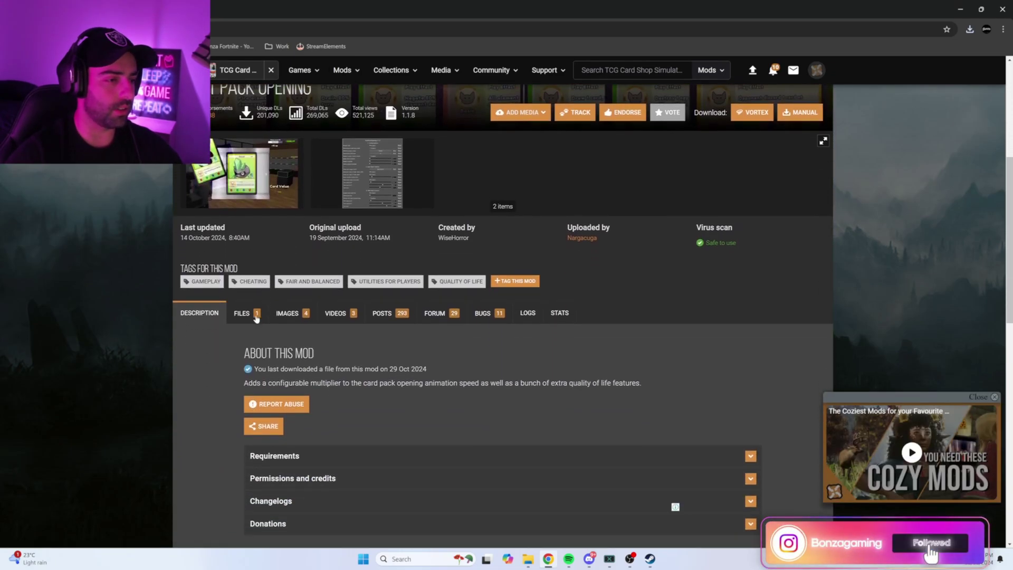
left_click(256, 314)
scroll(389, 251, "down", 3)
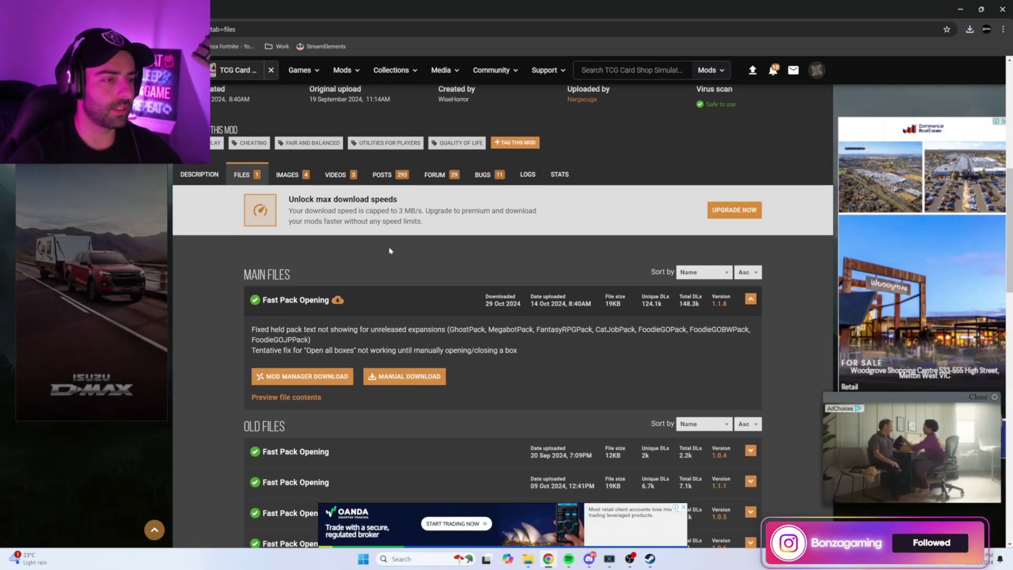
scroll(389, 251, "down", 2)
left_click(394, 287)
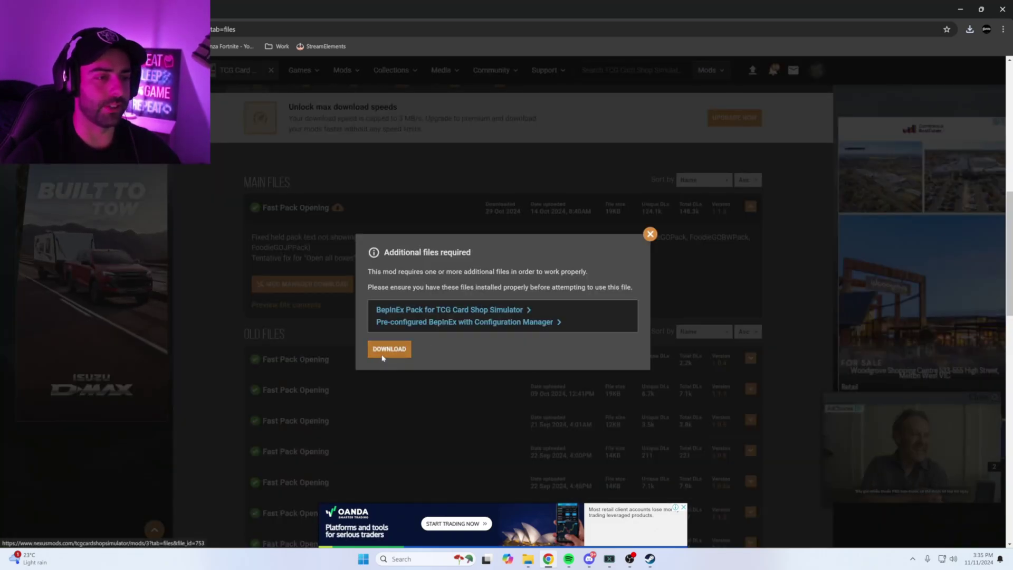
left_click(383, 357)
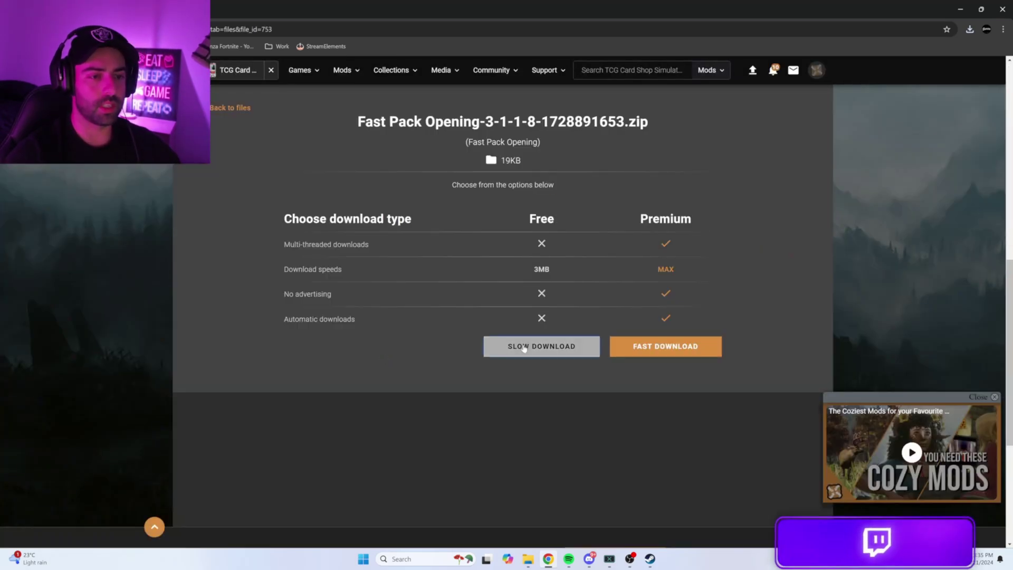
left_click(523, 347)
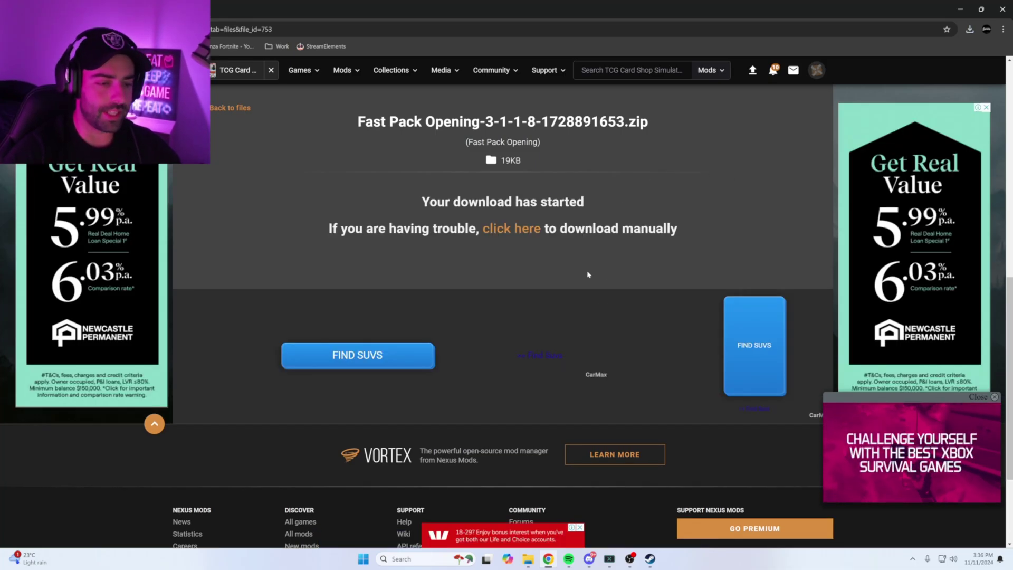
Extract the Fast Pack Opening and BepInEx Pack zips in Downloads into folders
left_click(528, 559)
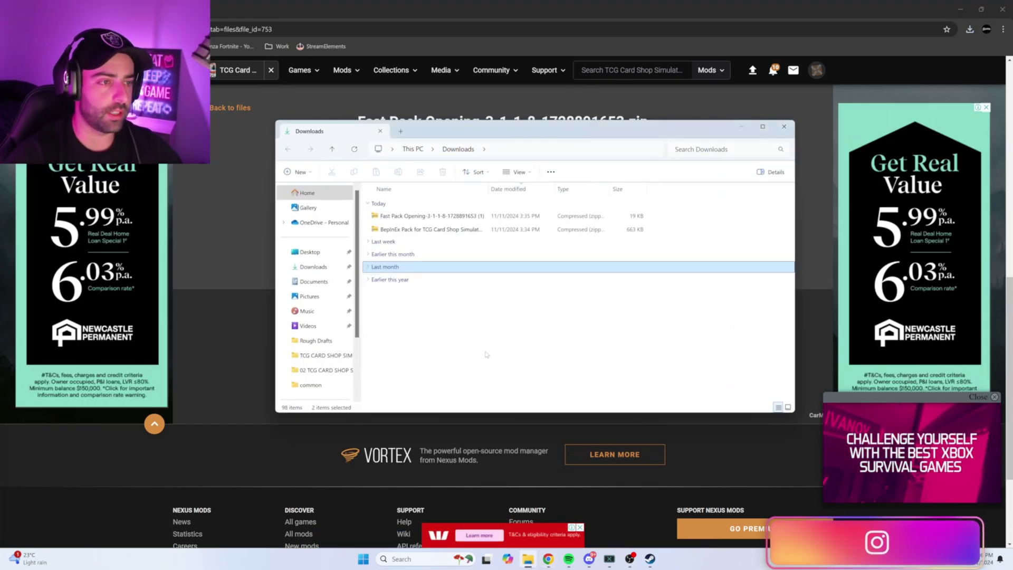
left_click(438, 216)
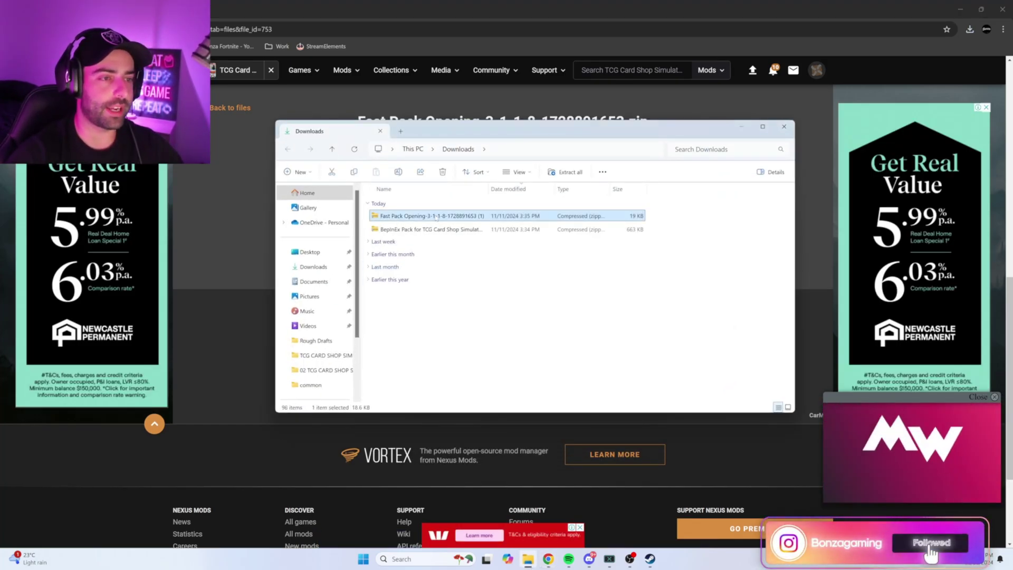
right_click(439, 216)
left_click(470, 319)
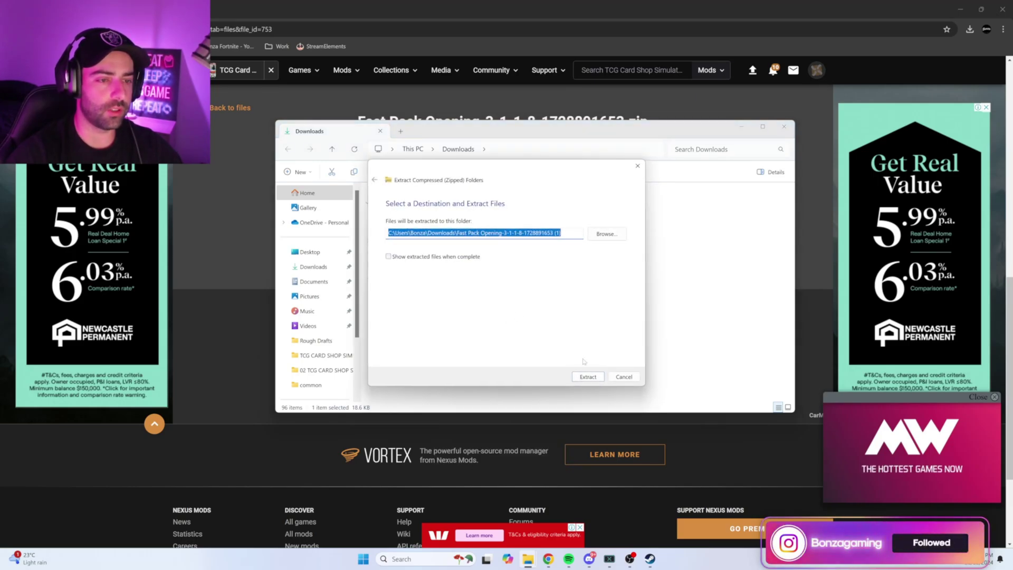
left_click(587, 380)
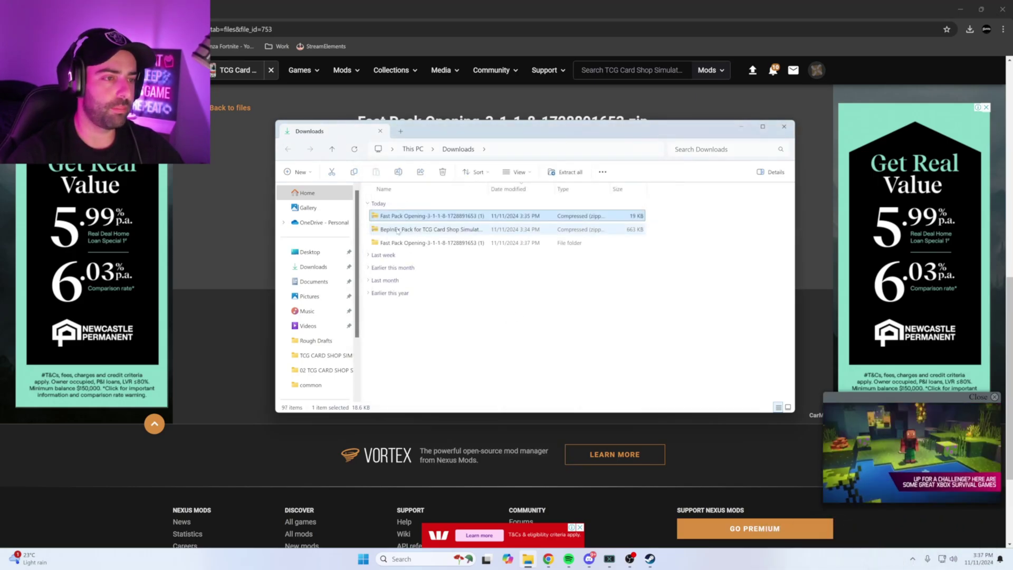
right_click(394, 234)
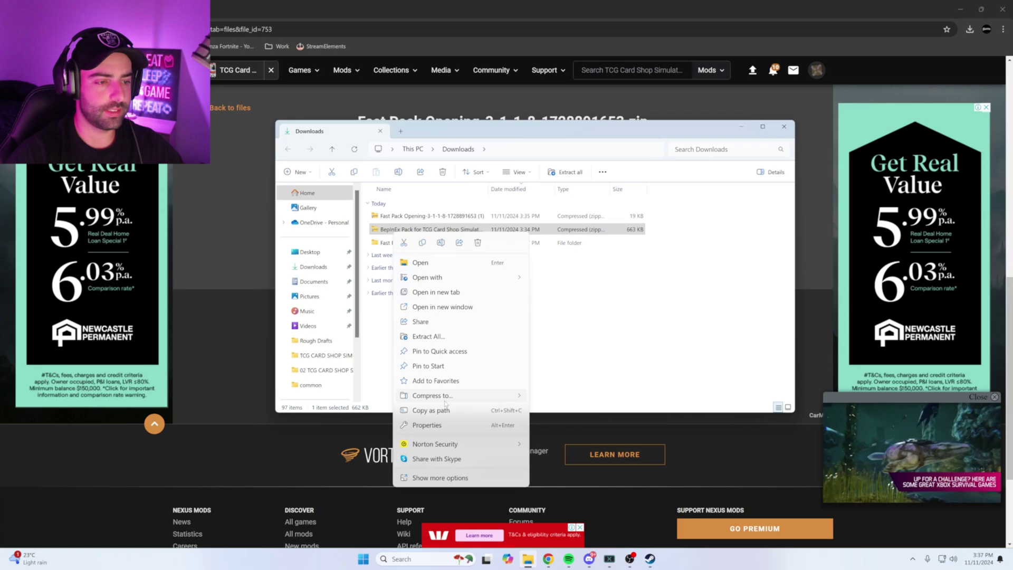
left_click(429, 336)
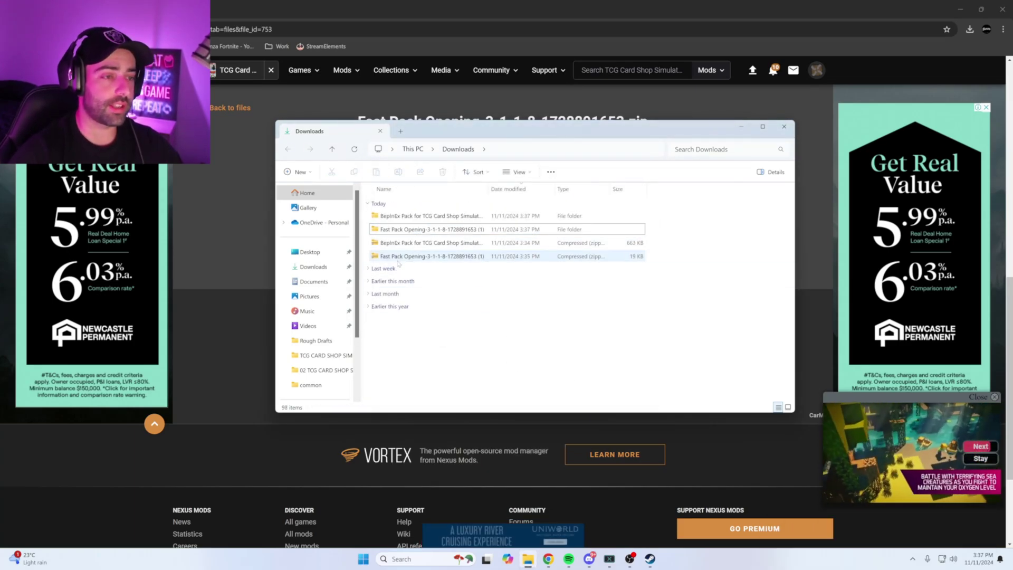
Delete both leftover zip files from Downloads
left_click(401, 256)
left_click(405, 243, "shift")
key("Delete")
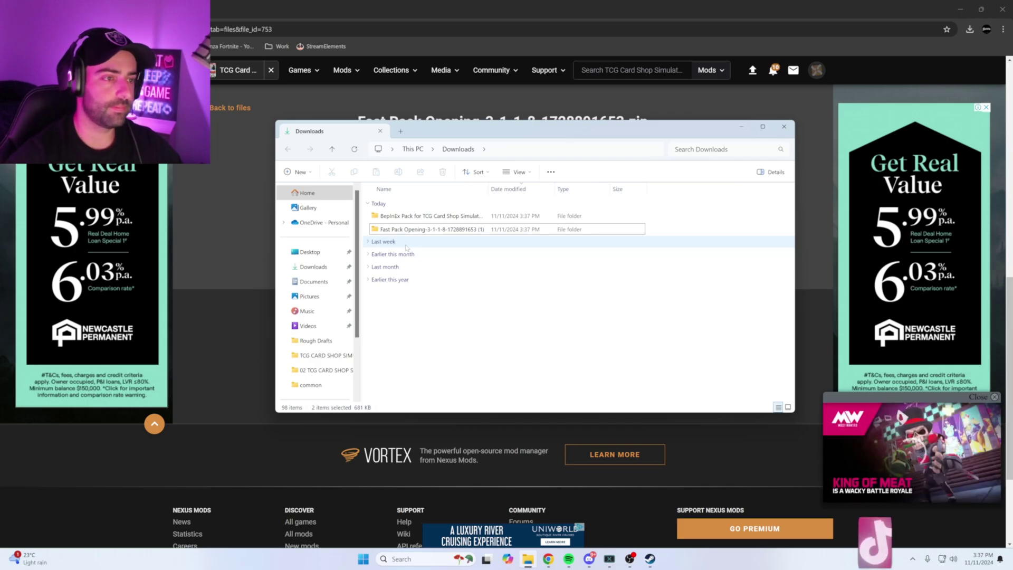
Browse TCG Card Shop Simulator's local files from its Steam library entry
left_click(649, 559)
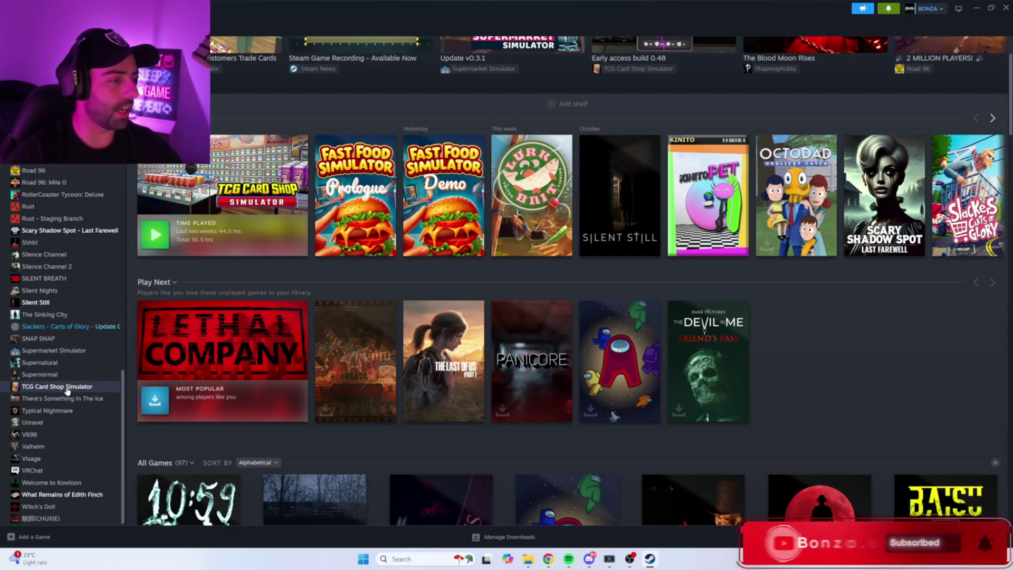
right_click(68, 391)
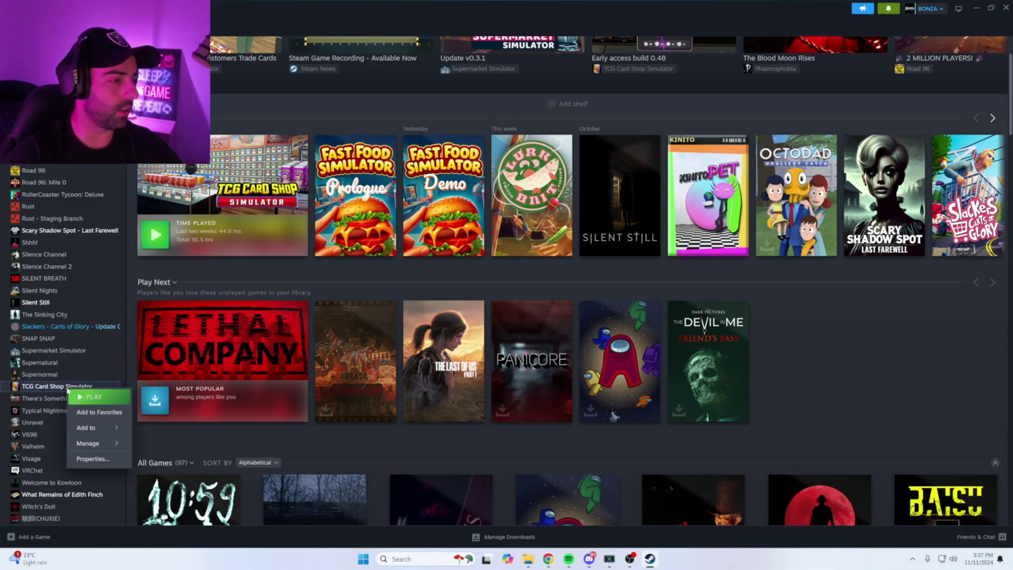
mouse_move(100, 443)
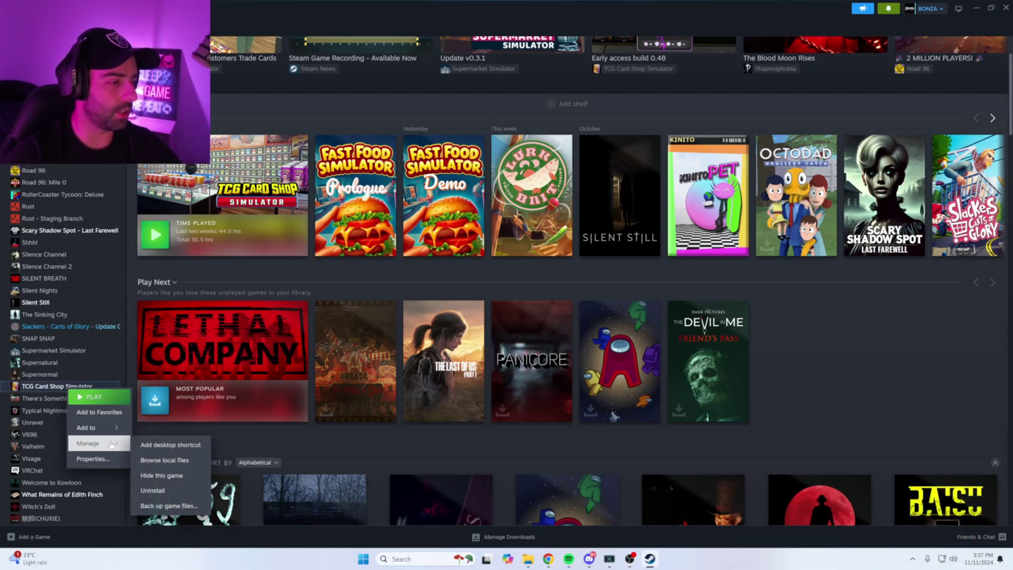
left_click(180, 469)
Arrange the game folder and Downloads windows side by side
mouse_move(525, 560)
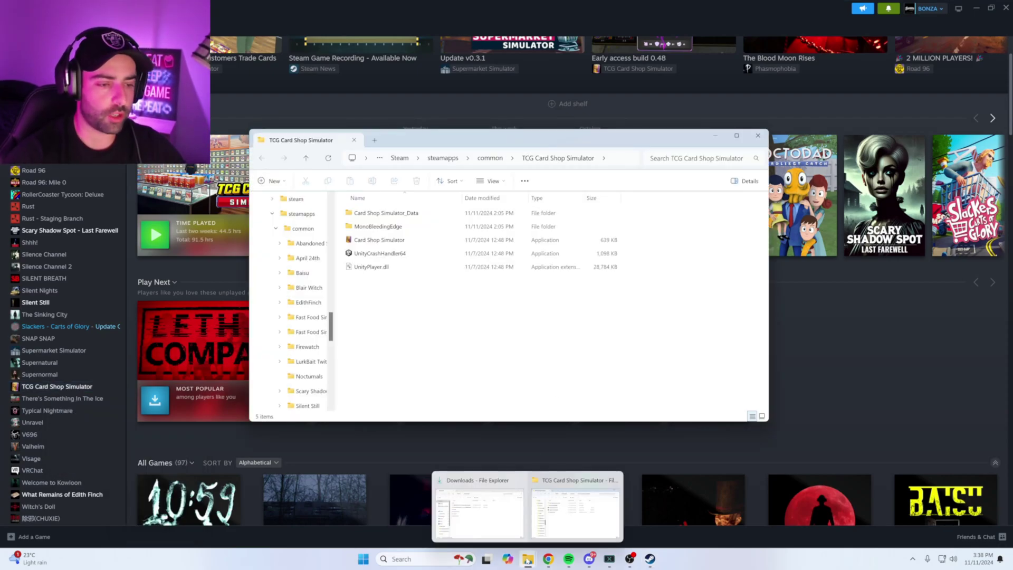
left_click(477, 506)
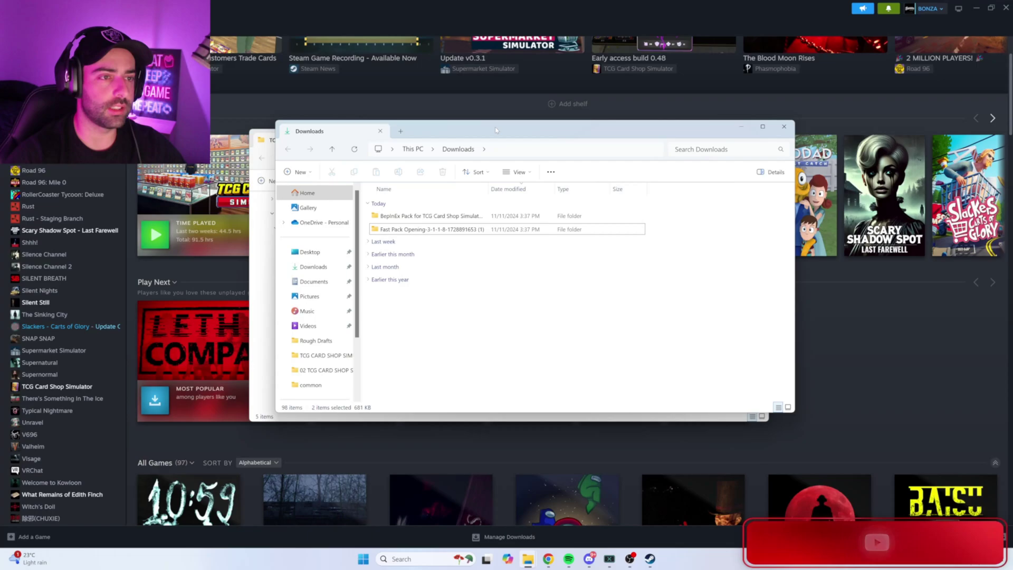
left_click_drag(528, 131, 719, 197)
left_click_drag(589, 130, 362, 212)
left_click_drag(684, 196, 707, 220)
left_click(414, 392)
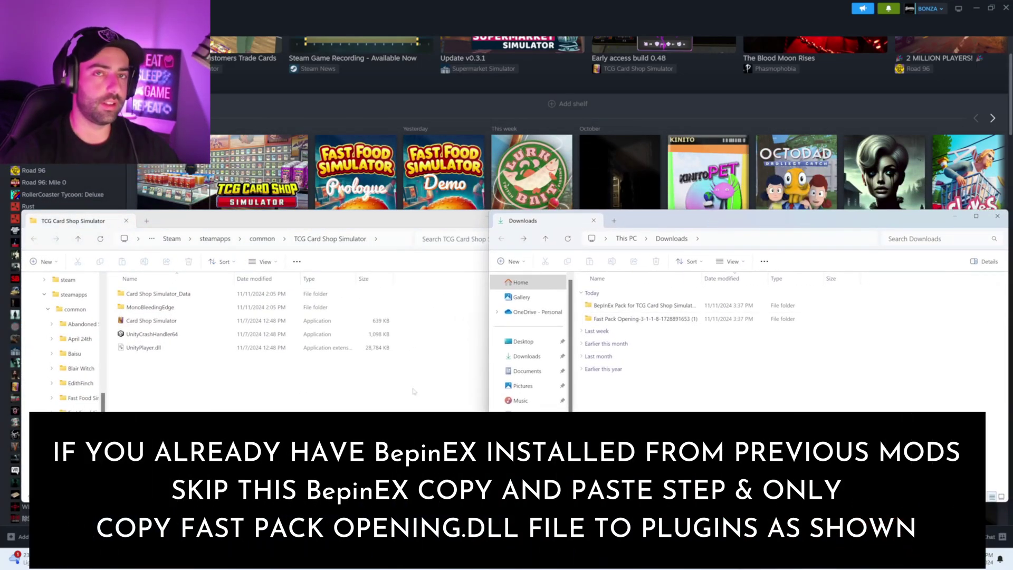
Copy the five BepInEx Pack items into the TCG Card Shop Simulator folder
double_click(612, 306)
left_click(613, 306)
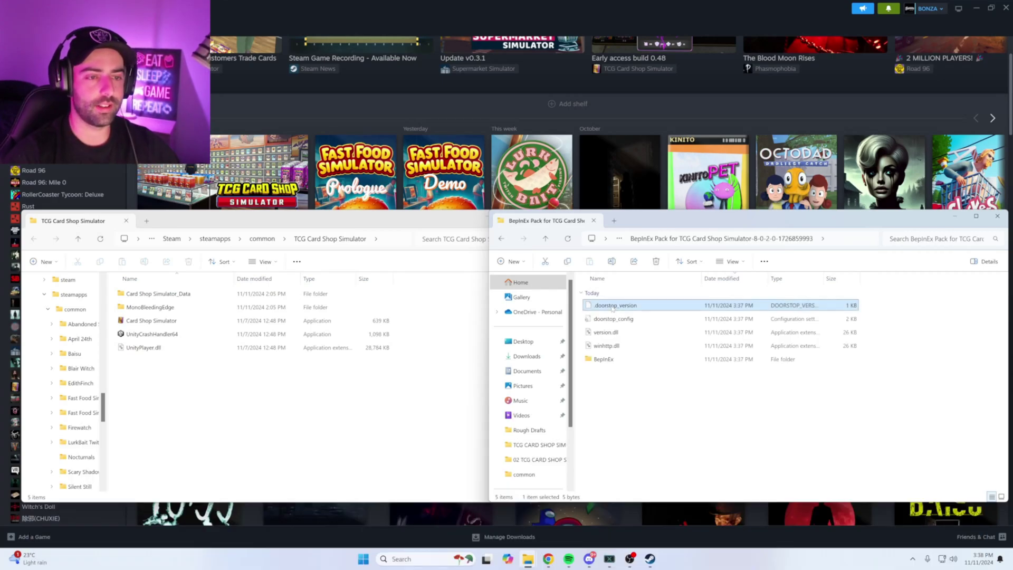
left_click(610, 360, "shift")
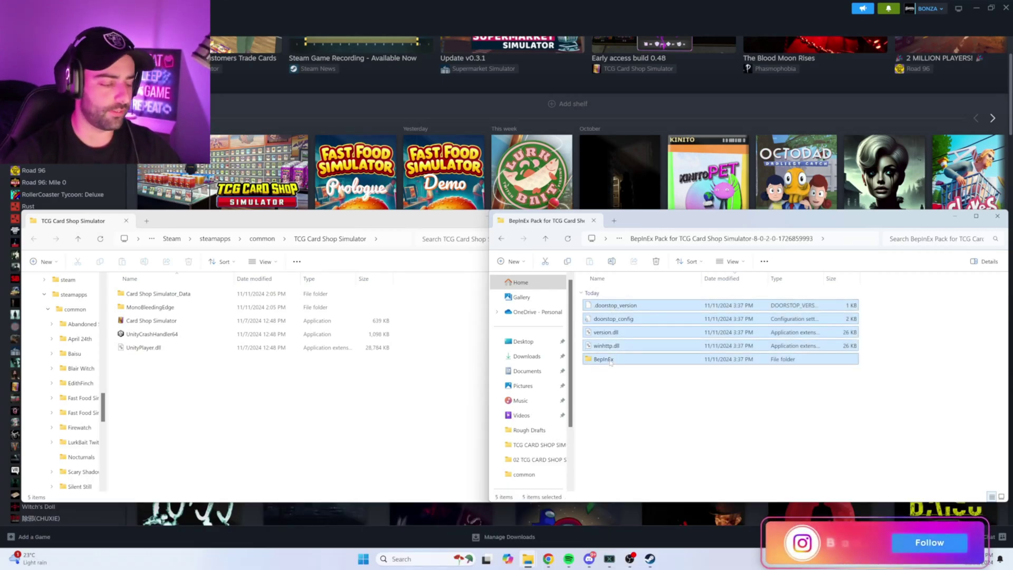
right_click(622, 322)
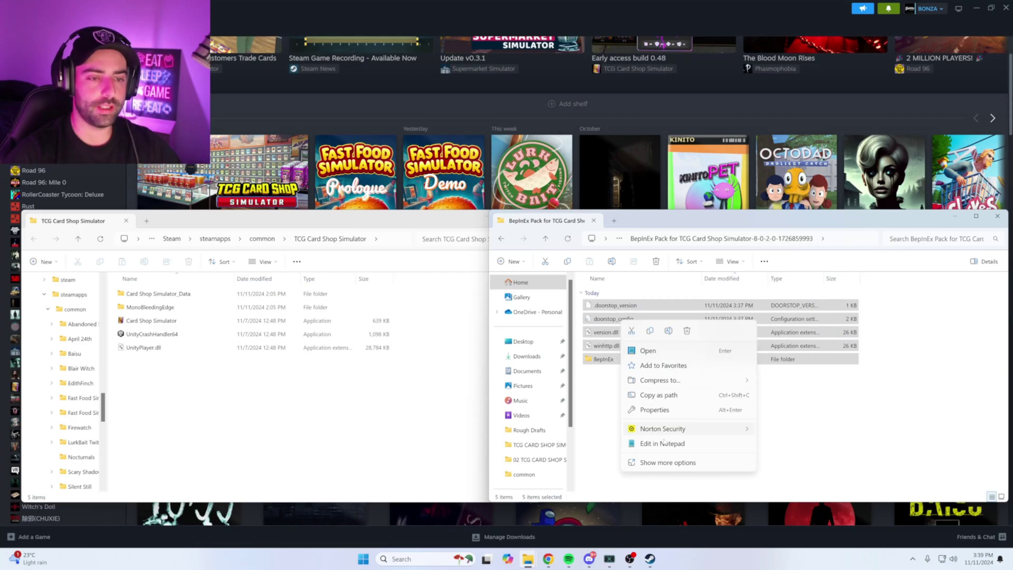
left_click(650, 331)
left_click(255, 379)
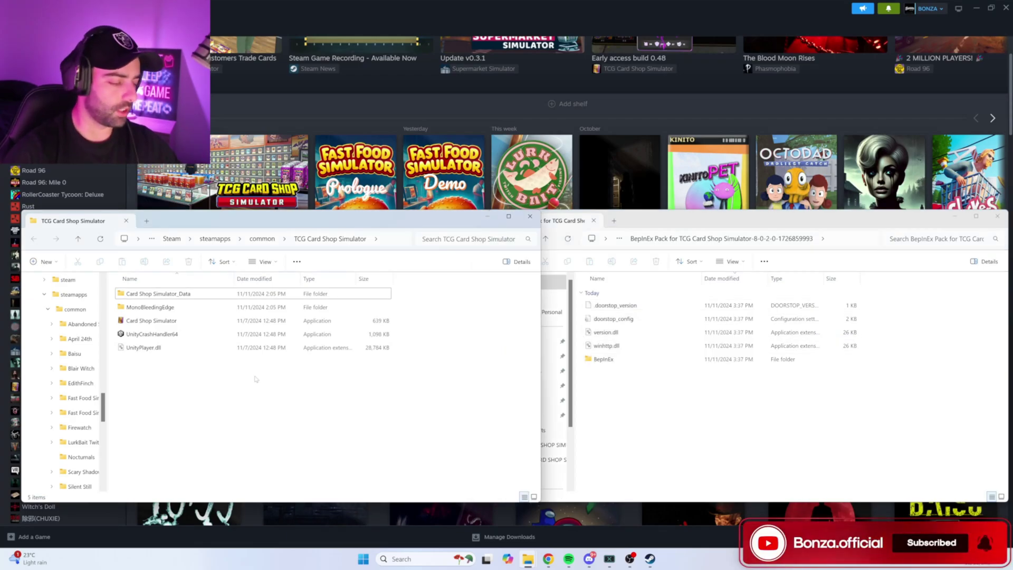
key("ctrl+v")
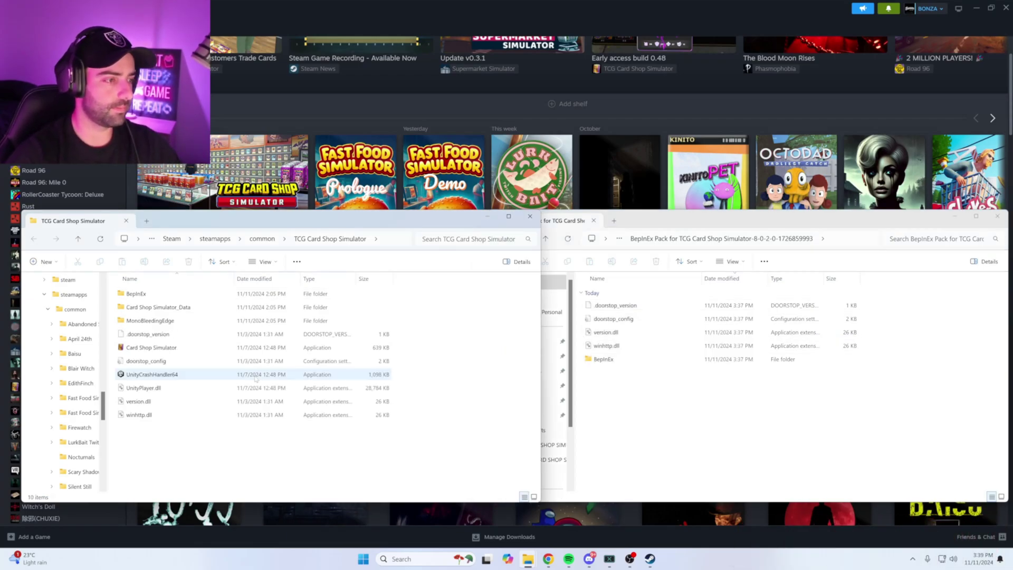
Copy FastPackOpening.dll from the download's BepInEx\plugins\FastPackOpening folder
left_click(675, 216)
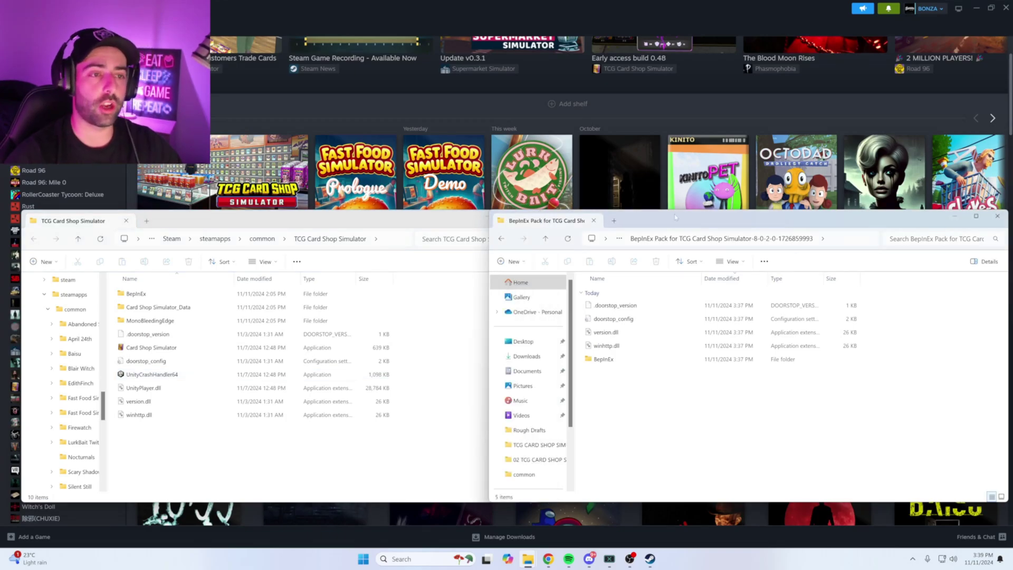
left_click(501, 242)
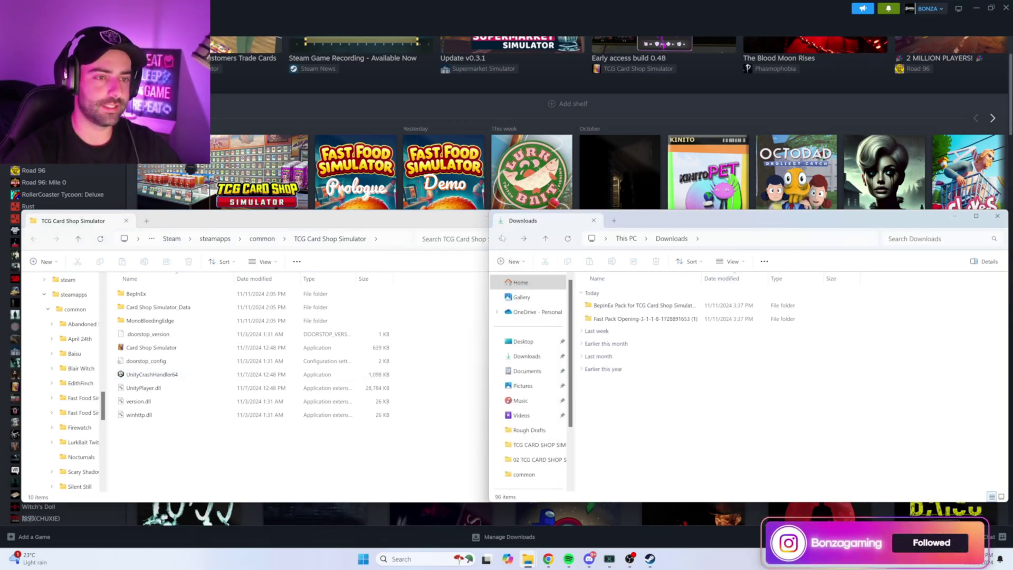
left_click(627, 319)
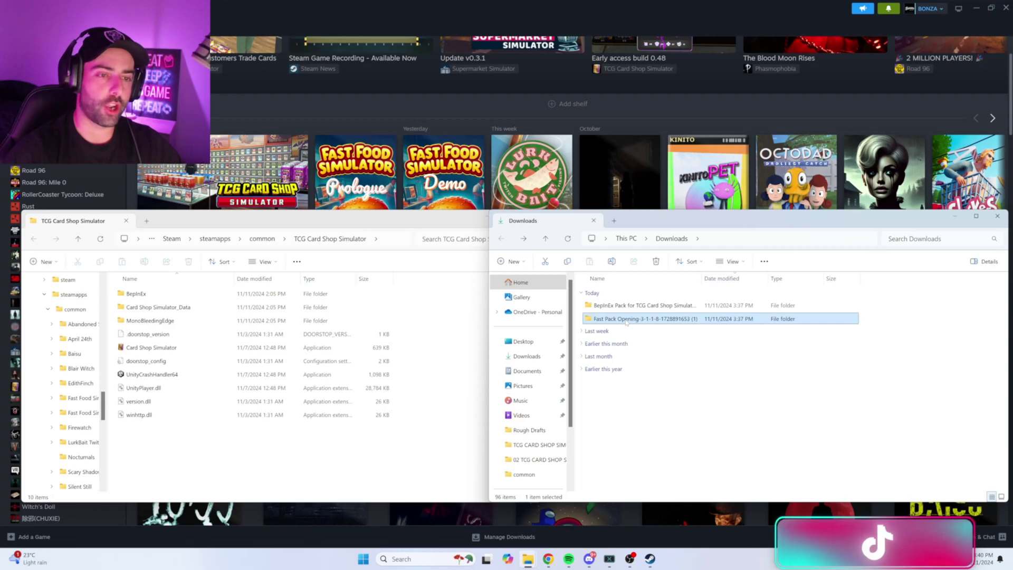
double_click(627, 319)
double_click(620, 306)
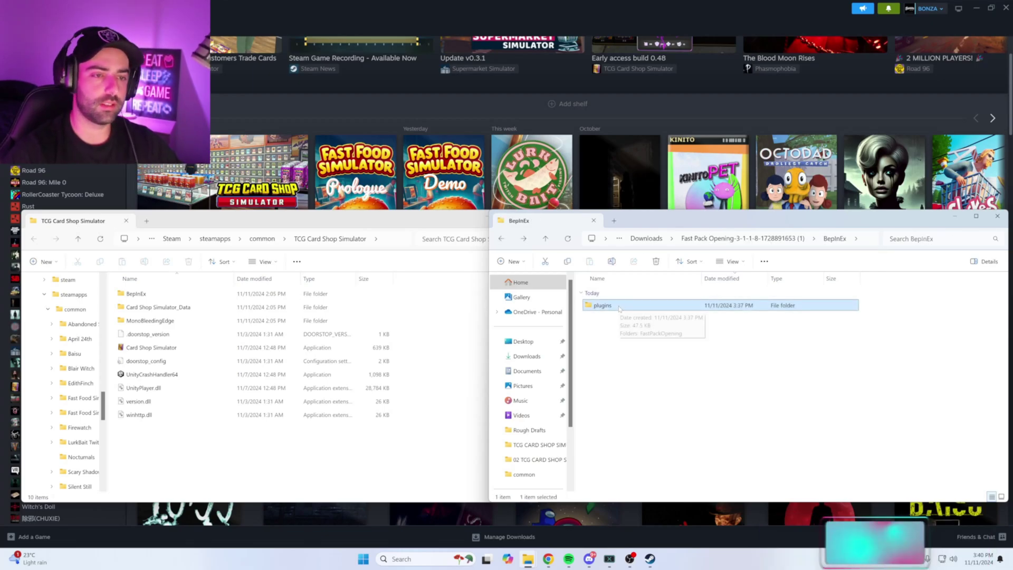
double_click(620, 307)
double_click(615, 305)
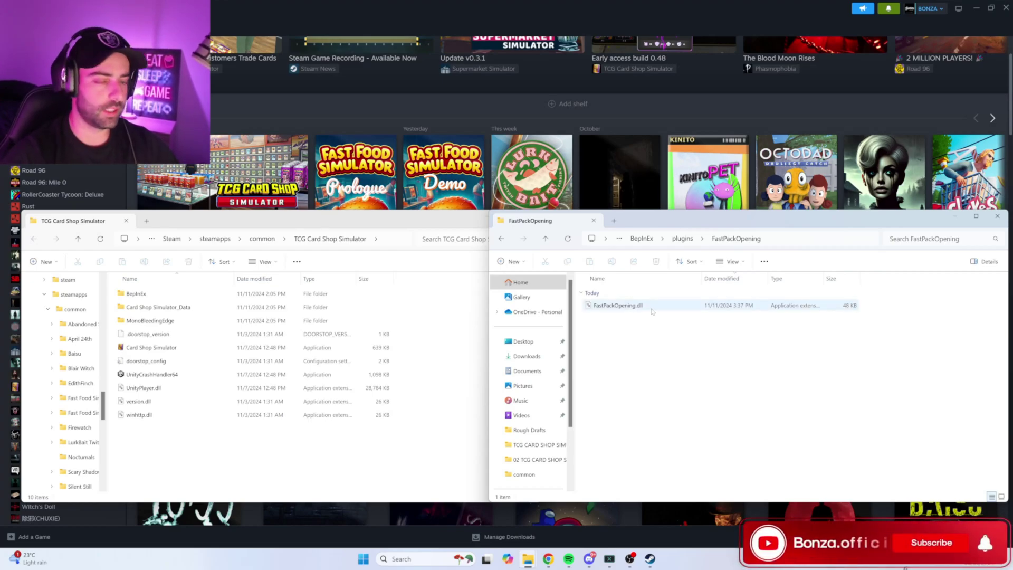
right_click(629, 309)
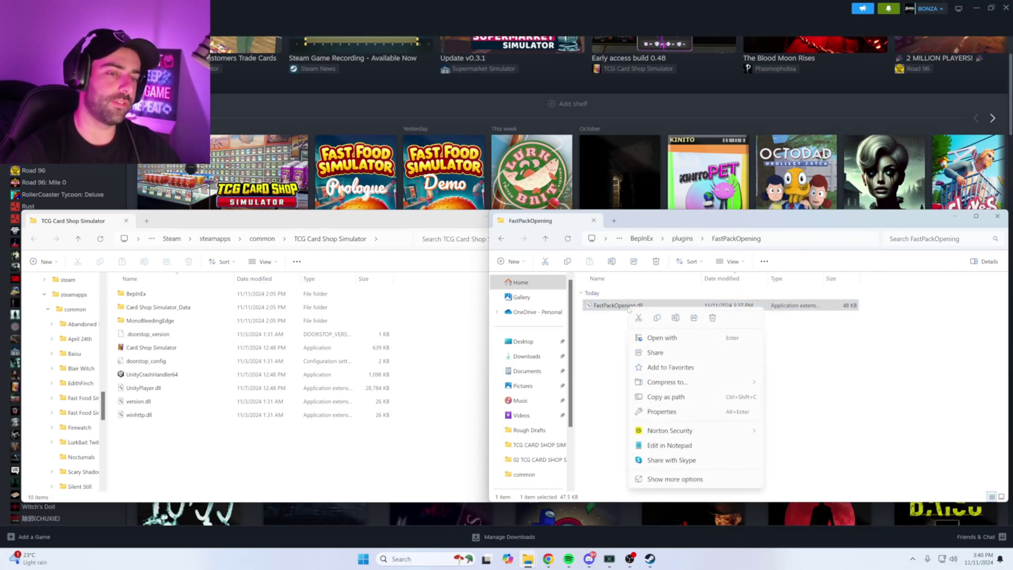
left_click(658, 318)
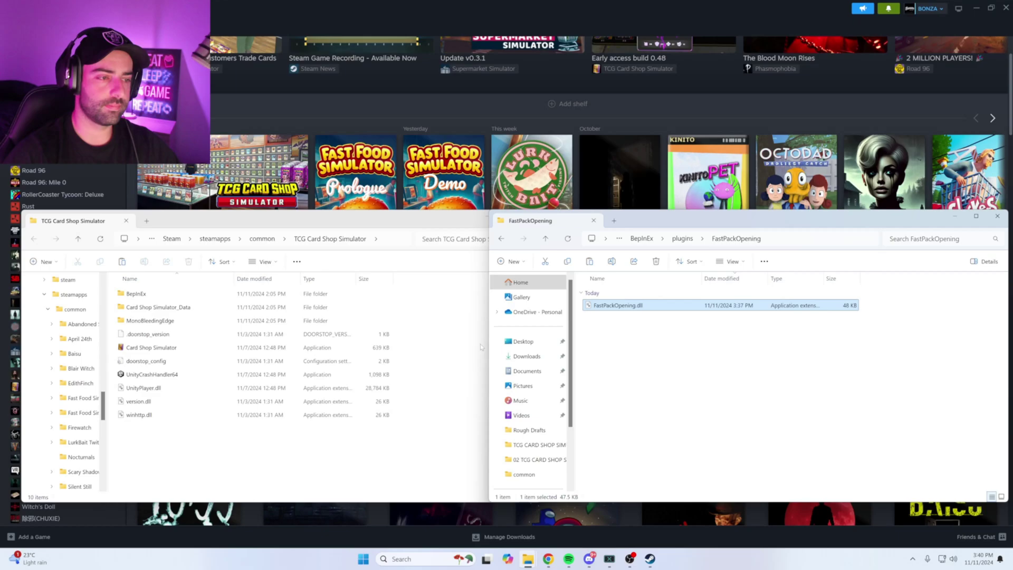
Paste FastPackOpening.dll into the game's BepInEx\plugins folder
left_click(300, 220)
double_click(153, 294)
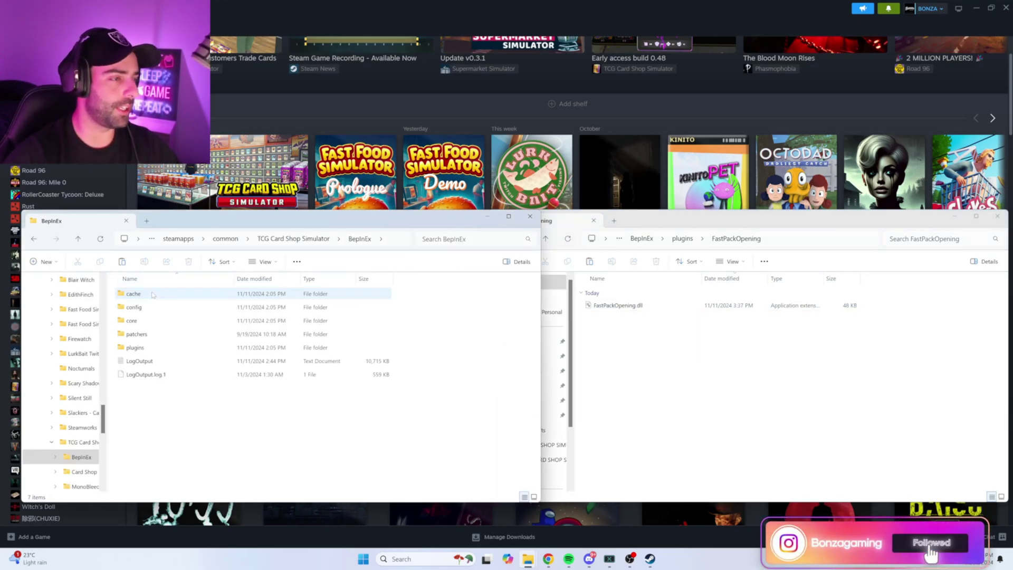
double_click(142, 349)
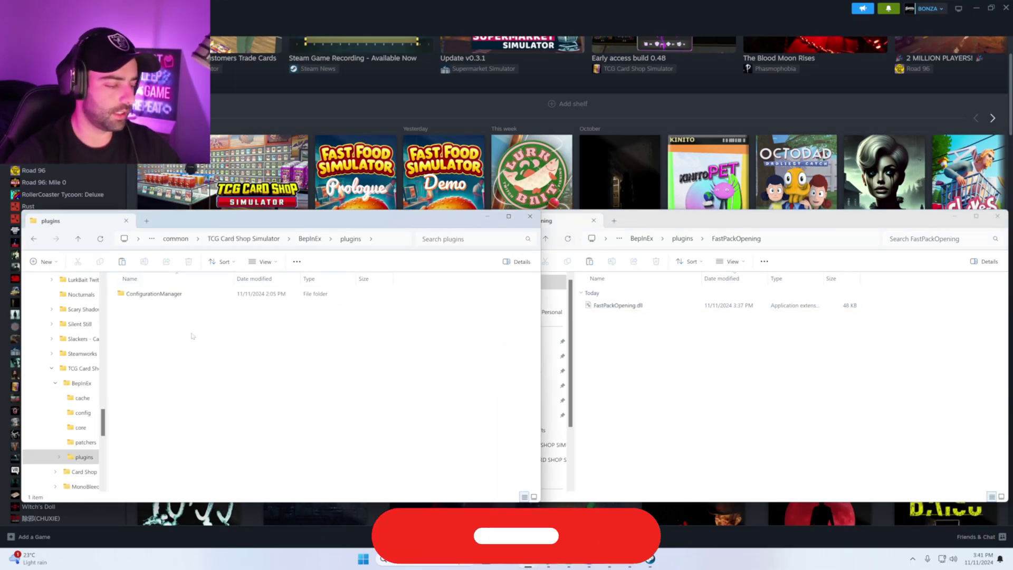
key("ctrl+v")
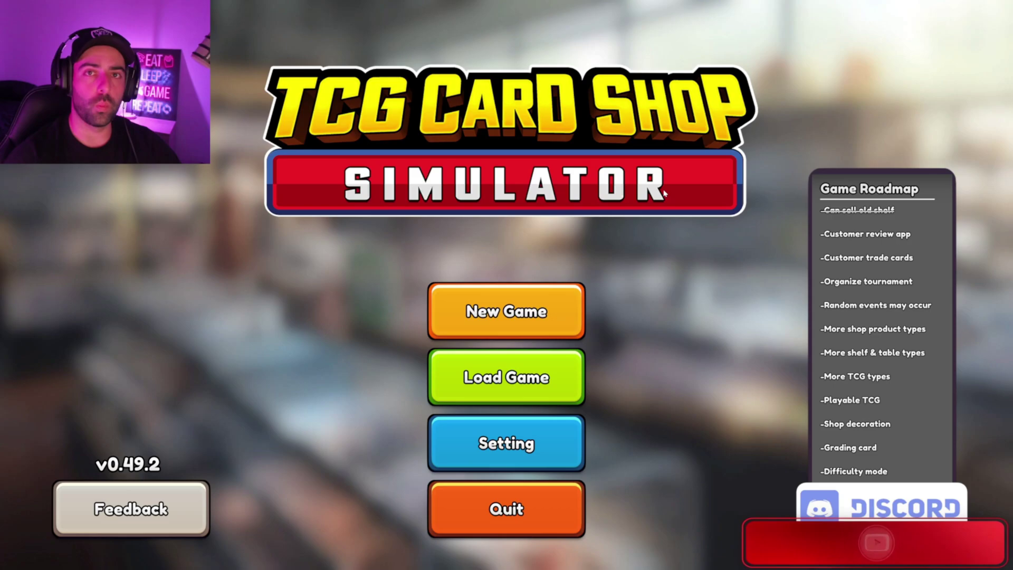
Bring up the Configuration Manager with F1 and expand the FastPackOpening 1.1.8 section
key("F1")
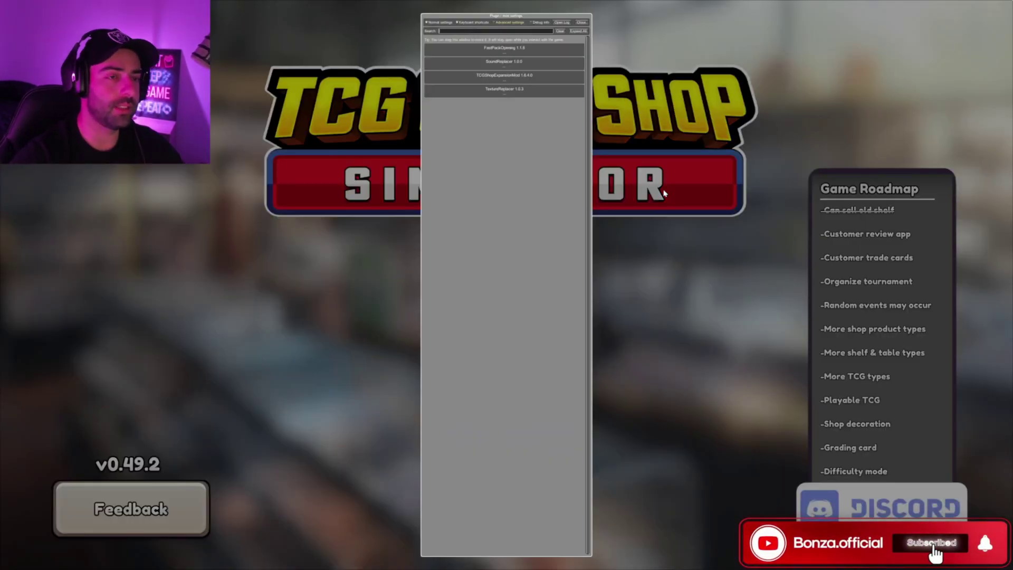
left_click(512, 51)
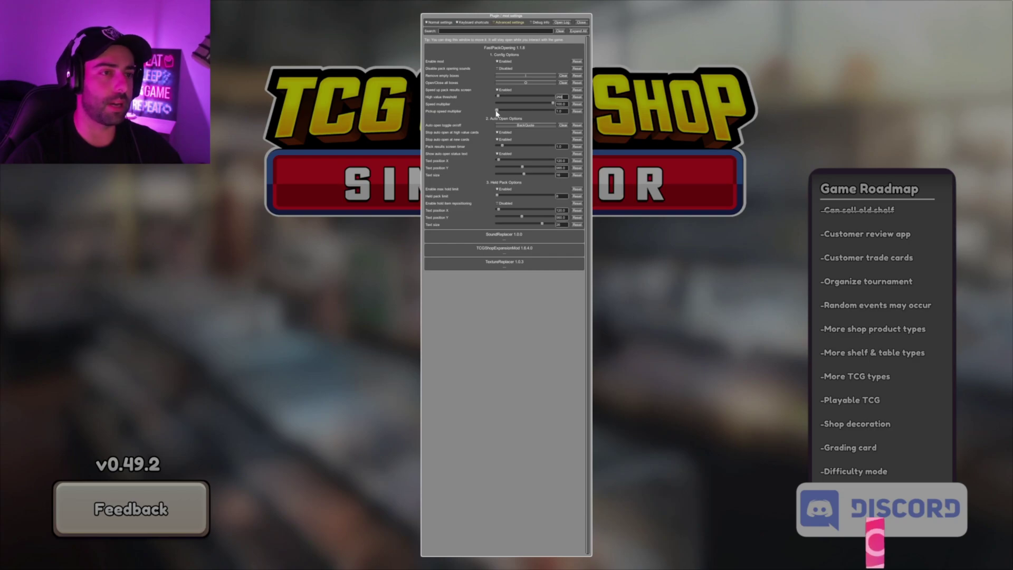
Set Pickup speed multiplier to 100, untick Stop auto open at new cards, raise Held pack limit to ~256
left_click_drag(496, 111, 554, 111)
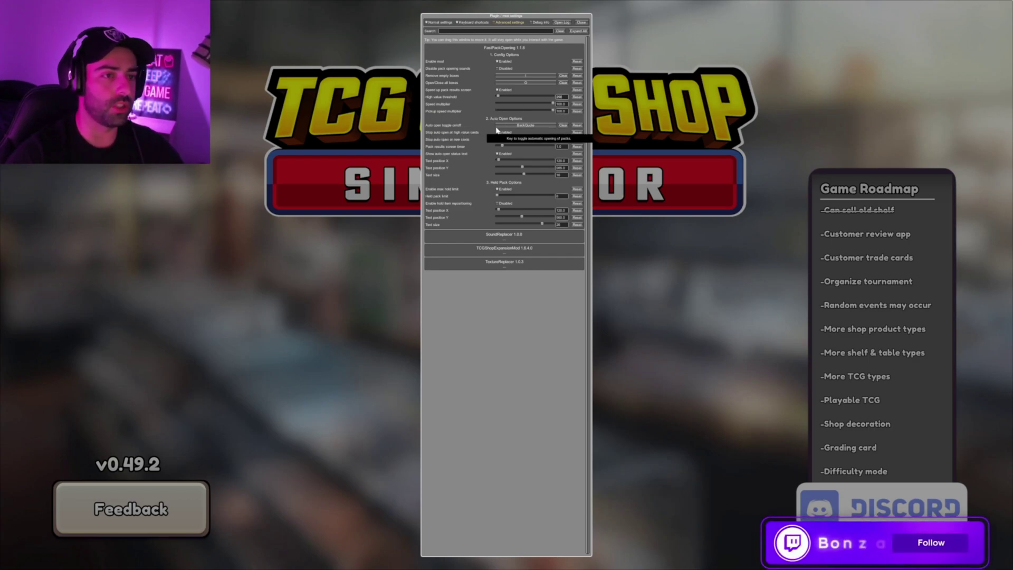
left_click(514, 125)
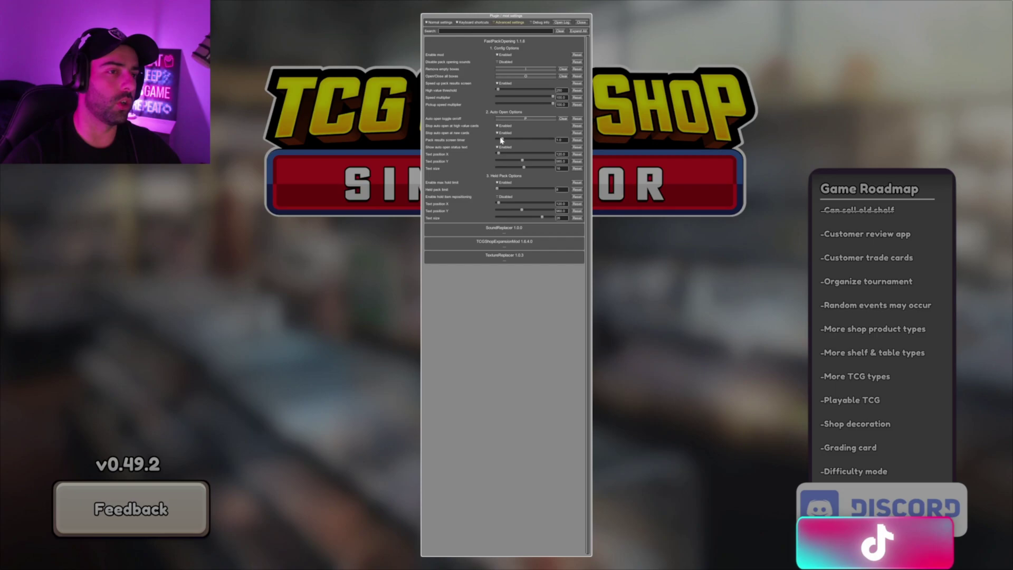
left_click(498, 134)
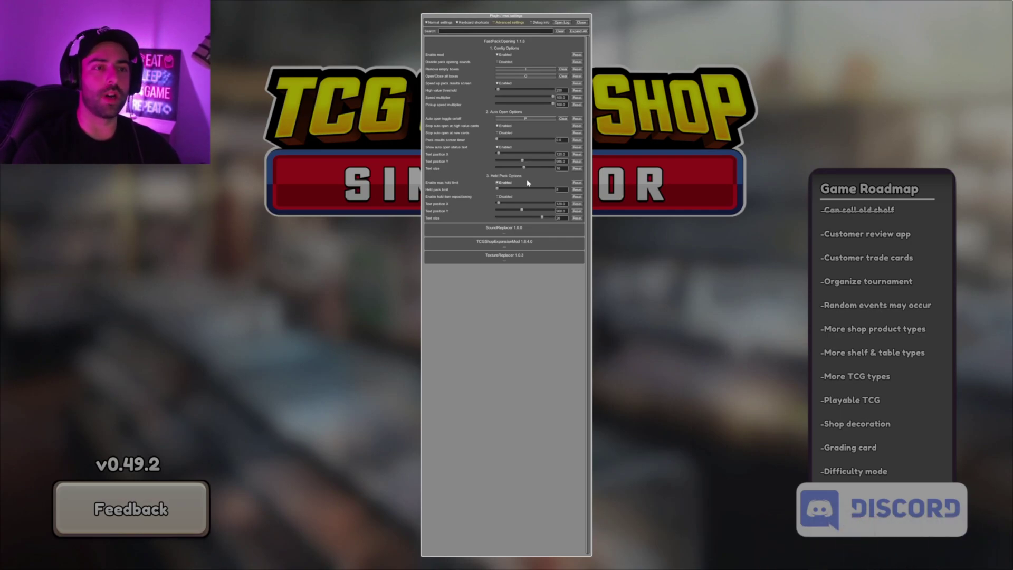
left_click_drag(498, 191, 513, 194)
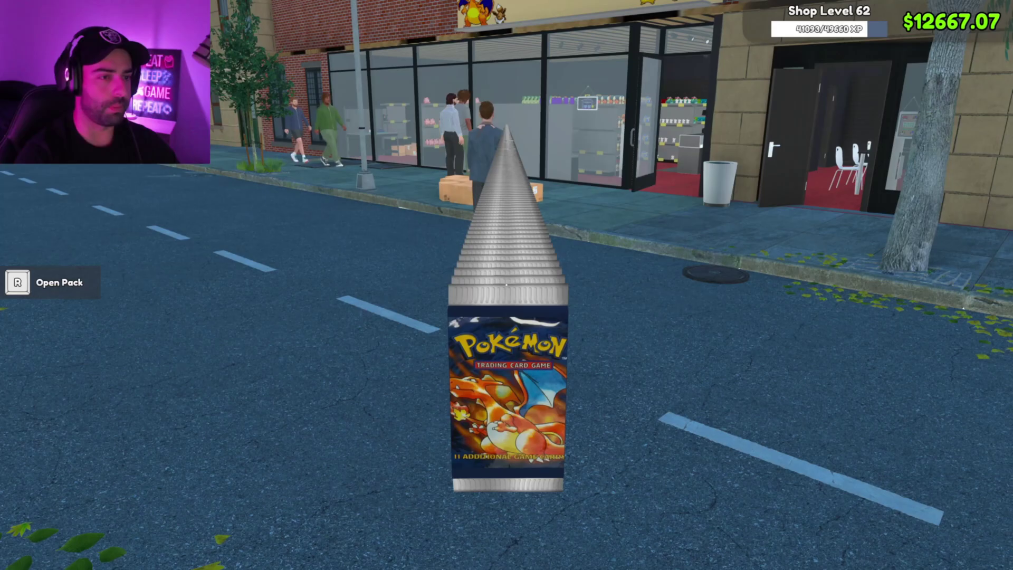
Open the held Pokémon pack with R, revealing a holo card worth $3480.22
key("r")
key("r")
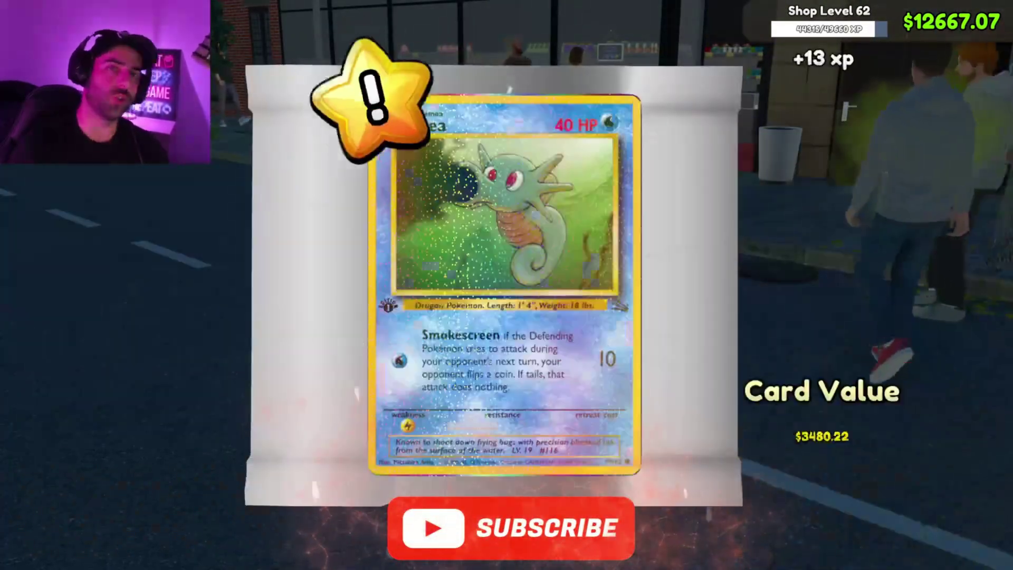